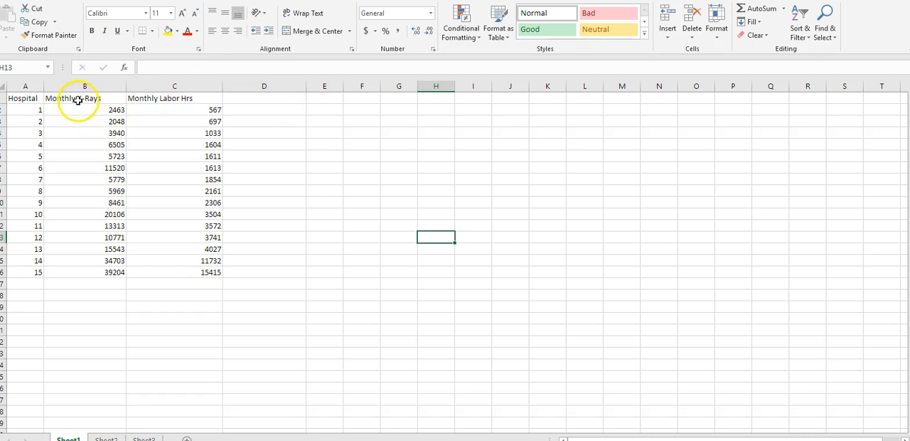
Step: Insert a scatter chart with markers only from the Monthly X-Rays and Monthly Labor Hrs values in B2:C16
{"action": "left_click_drag", "start_coordinate": [77, 97], "coordinate": [140, 106]}
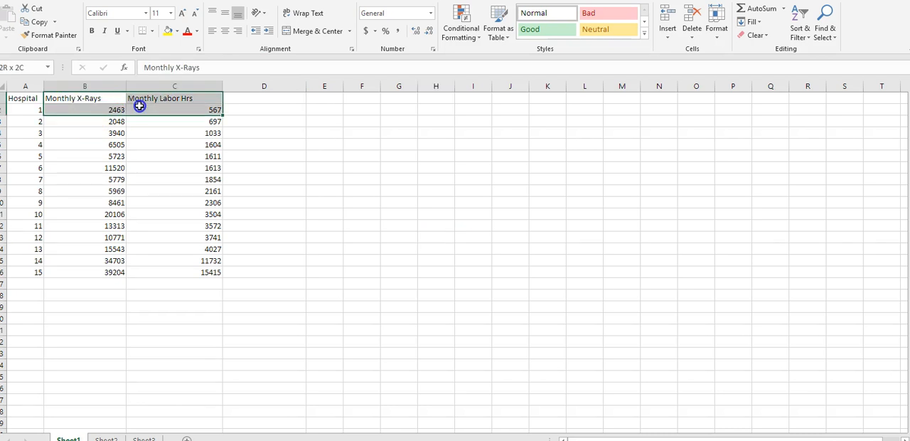
{"action": "left_click", "coordinate": [81, 112]}
{"action": "left_click_drag", "start_coordinate": [82, 112], "coordinate": [176, 275]}
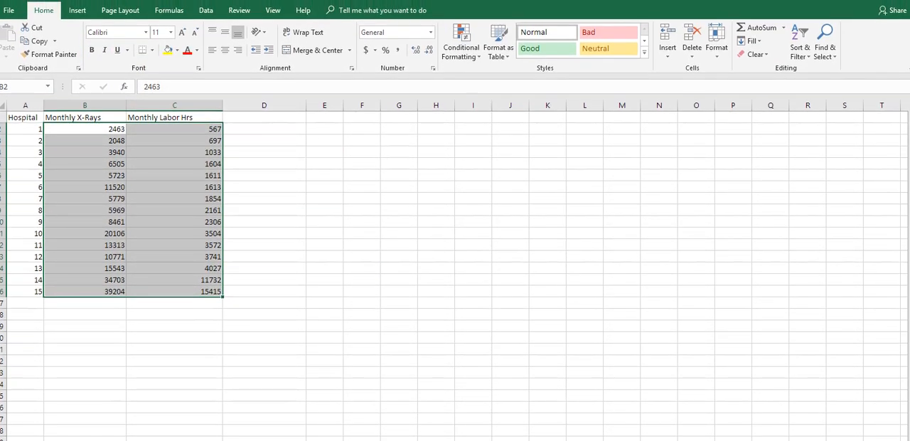
{"action": "left_click", "coordinate": [78, 12]}
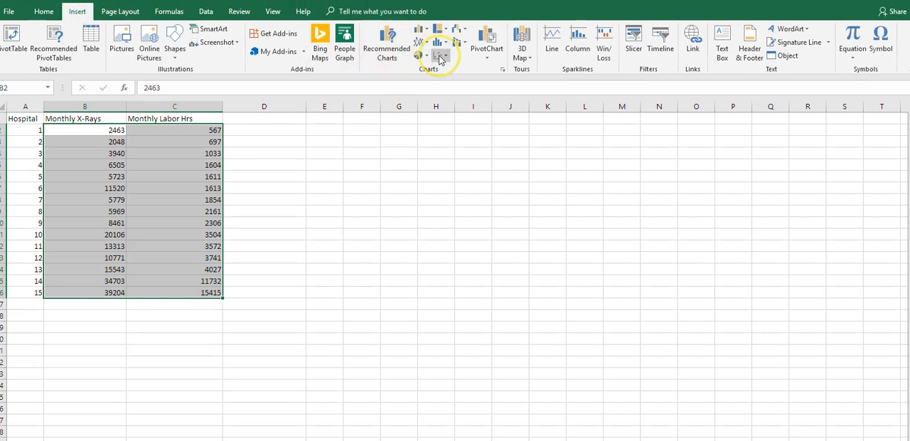
{"action": "left_click", "coordinate": [441, 59]}
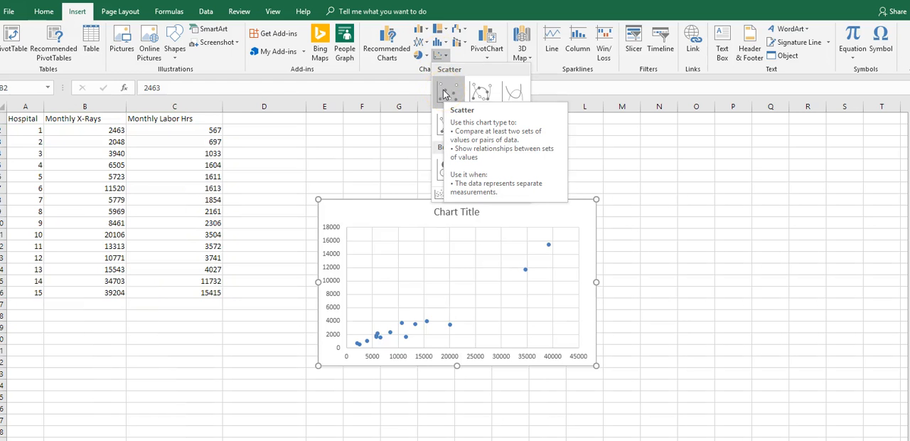
{"action": "left_click", "coordinate": [445, 95]}
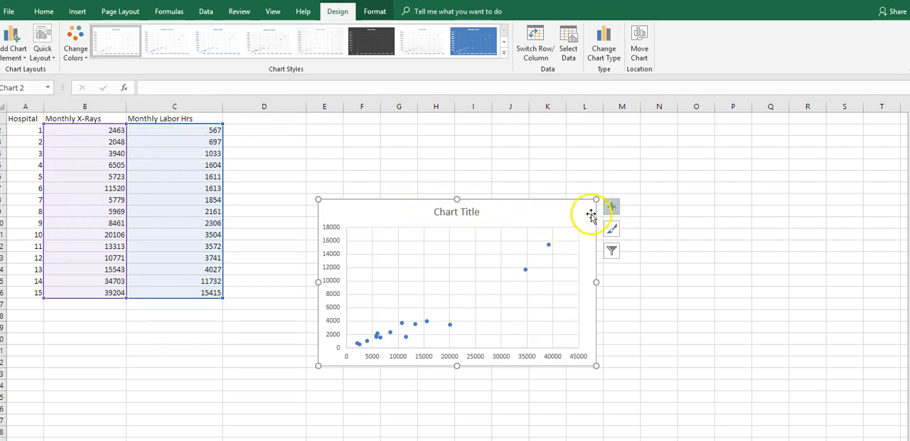
{"action": "left_click", "coordinate": [610, 208]}
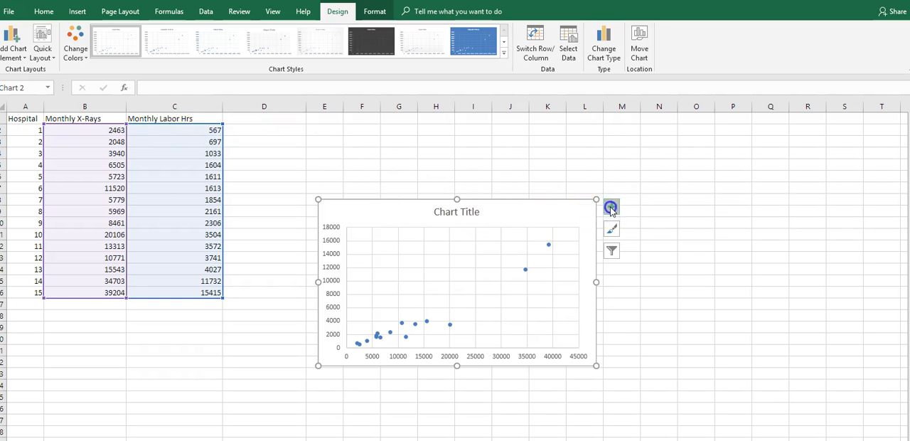
{"action": "left_click", "coordinate": [639, 232]}
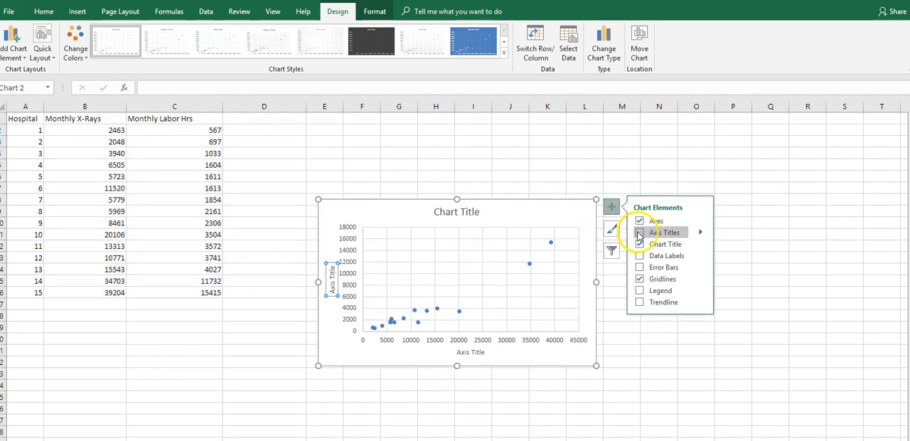
{"action": "left_click", "coordinate": [639, 233]}
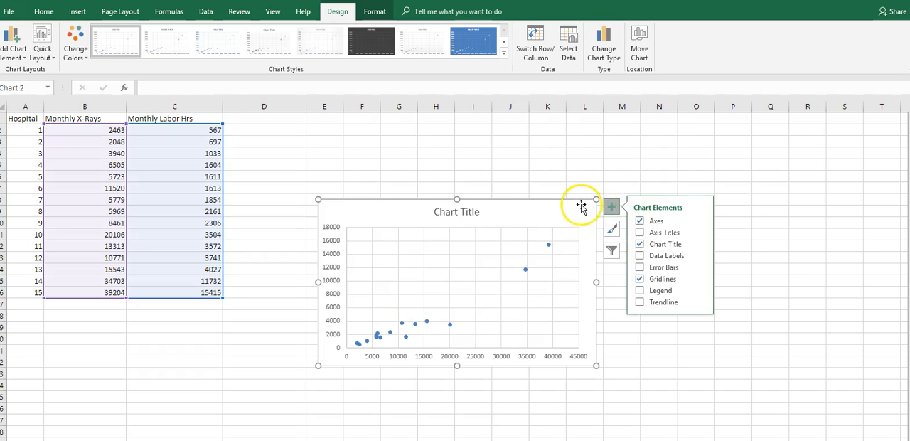
{"action": "left_click", "coordinate": [536, 215]}
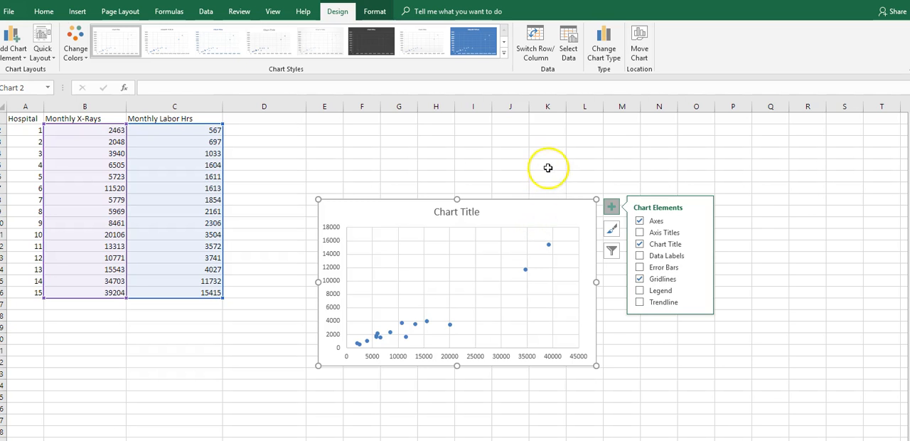
{"action": "left_click", "coordinate": [509, 155]}
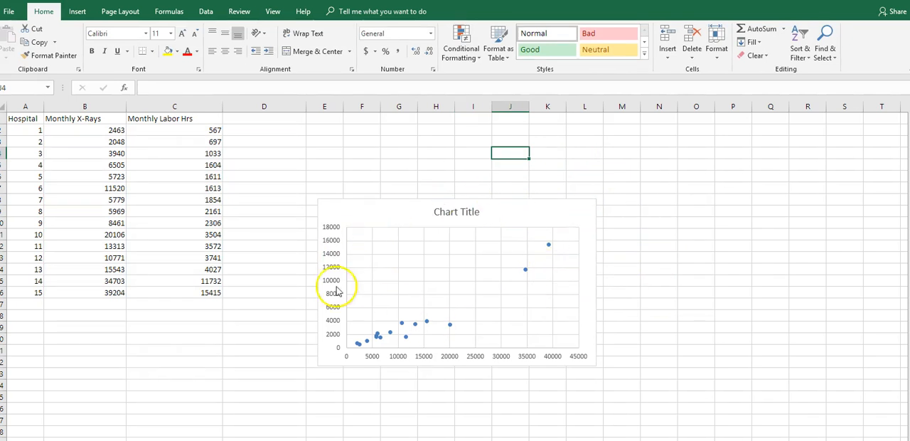
Step: Edit the scatter chart's data series so its X values come from the Monthly Labor Hrs cells C2:C16
{"action": "right_click", "coordinate": [510, 215]}
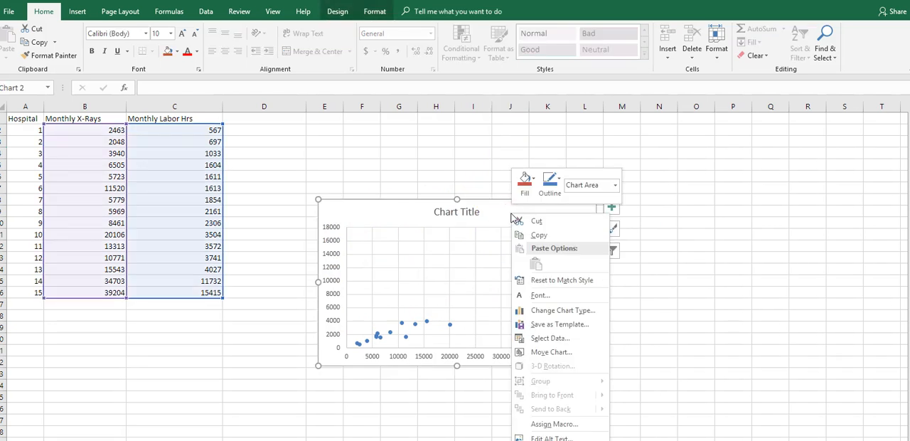
{"action": "left_click", "coordinate": [542, 339]}
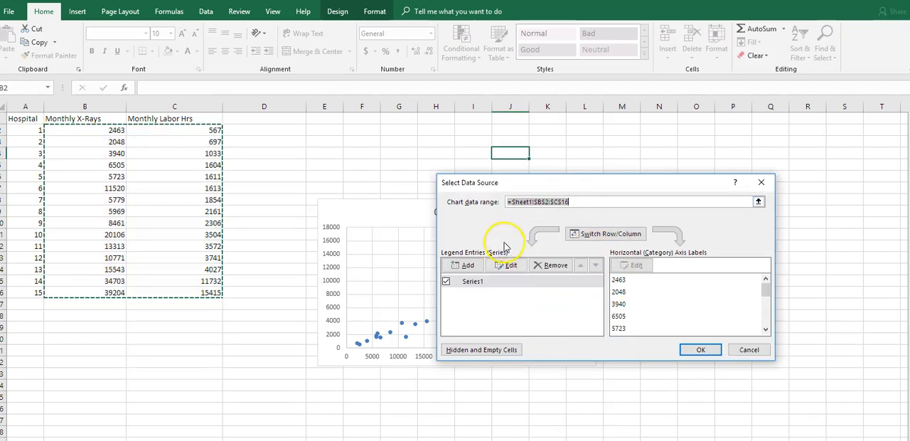
{"action": "left_click", "coordinate": [509, 266]}
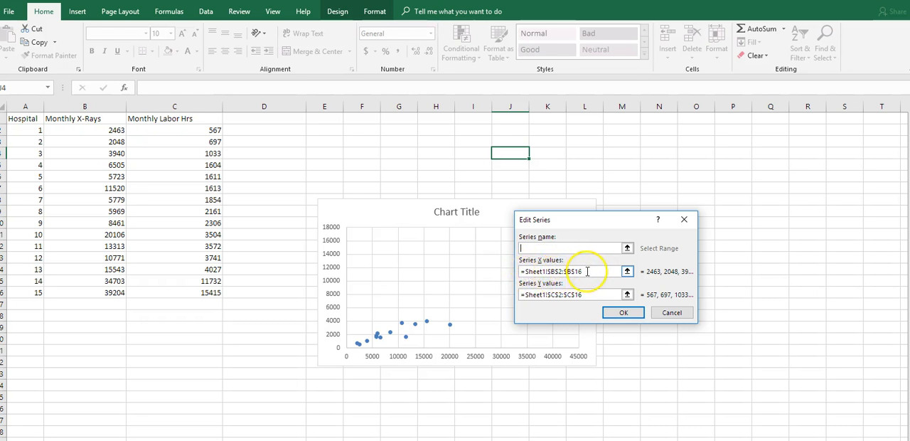
{"action": "left_click_drag", "start_coordinate": [588, 271], "coordinate": [518, 273]}
{"action": "key", "text": "Delete"}
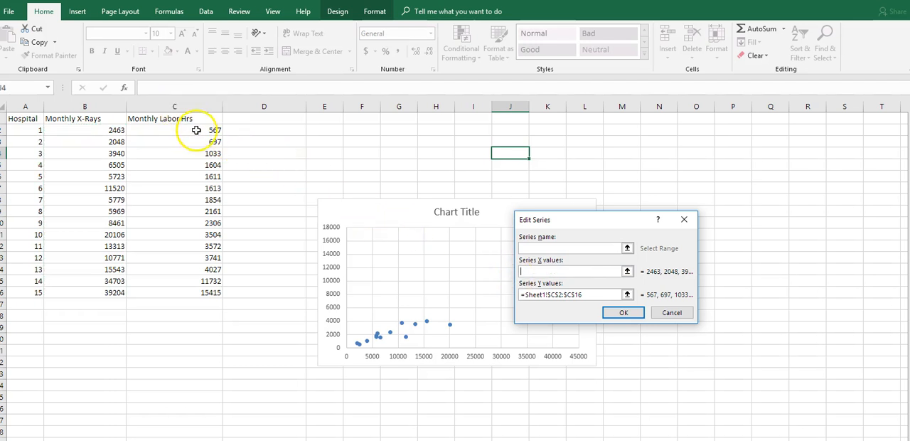
{"action": "left_click_drag", "start_coordinate": [199, 130], "coordinate": [203, 292]}
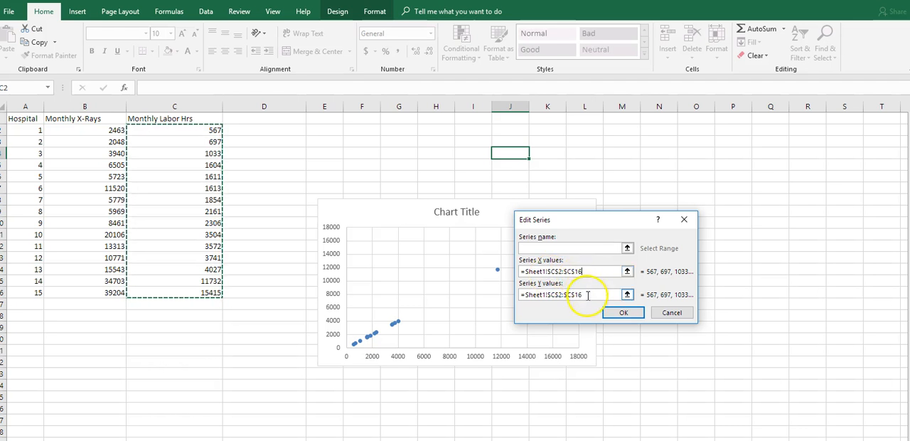
Step: Set the series Y values to the Monthly X-Rays cells B2:B16 and apply the new data source
{"action": "left_click_drag", "start_coordinate": [581, 295], "coordinate": [520, 299]}
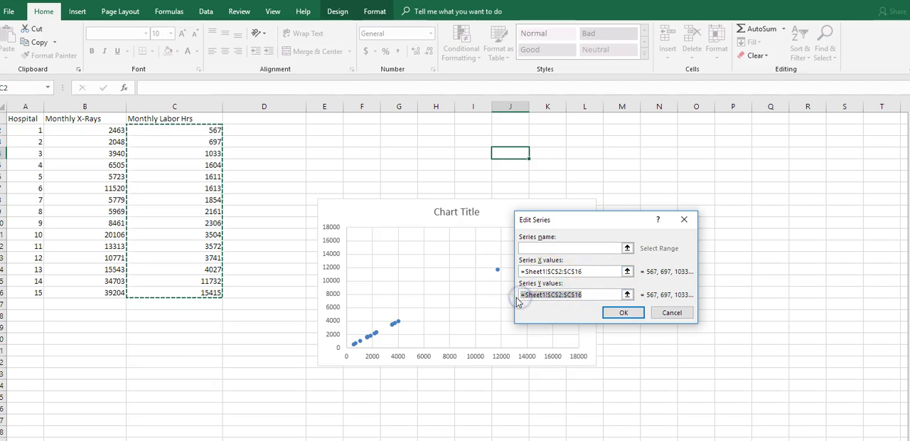
{"action": "key", "text": "BackSpace"}
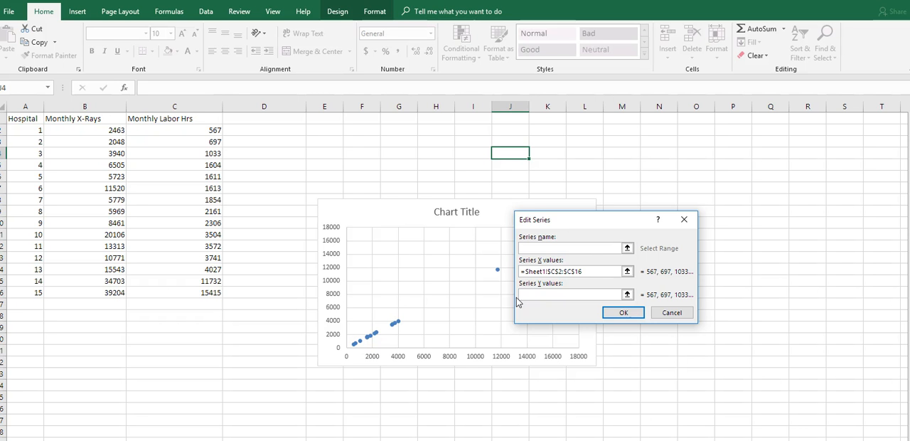
{"action": "left_click_drag", "start_coordinate": [116, 131], "coordinate": [116, 292]}
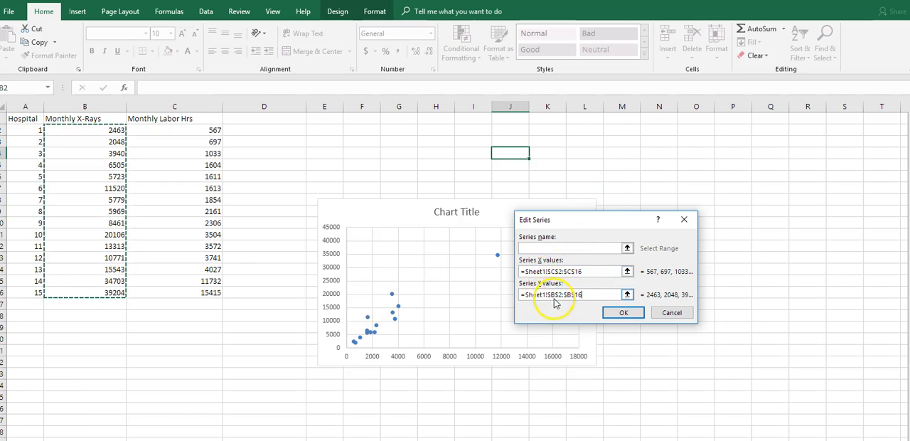
{"action": "left_click", "coordinate": [623, 315]}
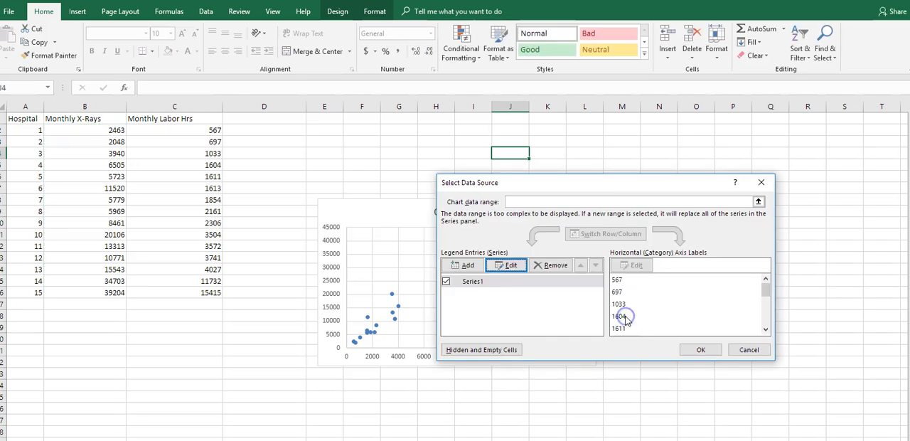
{"action": "left_click", "coordinate": [688, 348]}
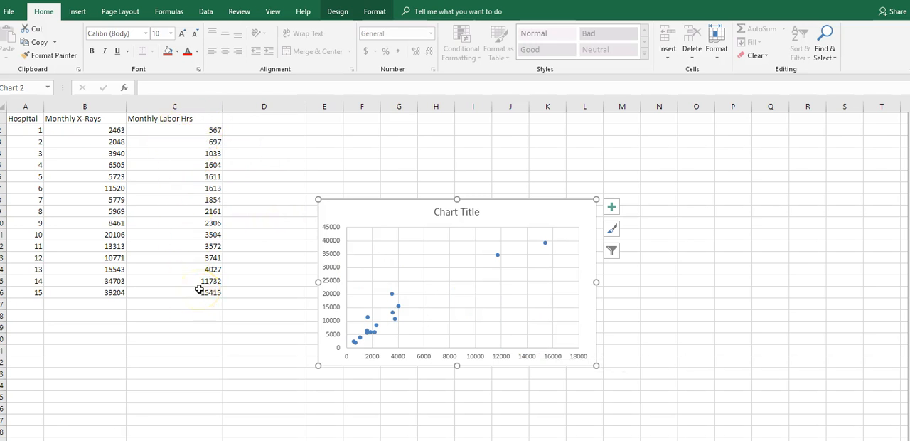
Step: Add axis titles to the chart and name the horizontal axis "Labor Hours"
{"action": "left_click", "coordinate": [611, 208]}
{"action": "left_click", "coordinate": [639, 232]}
{"action": "left_click", "coordinate": [468, 355]}
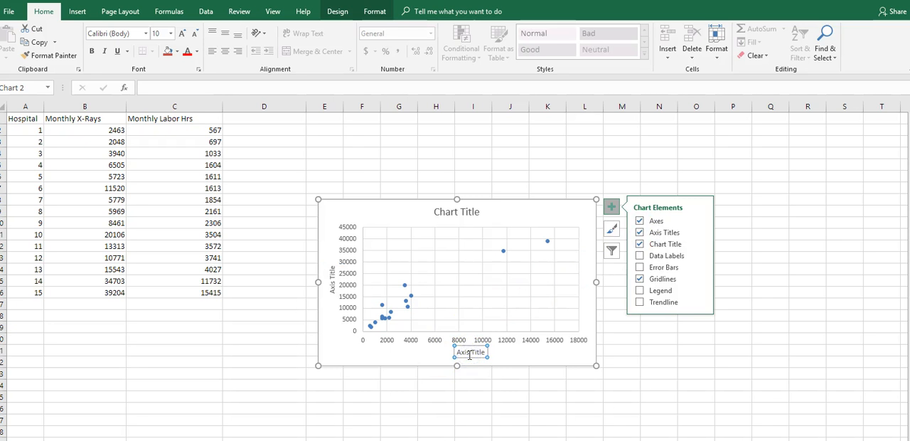
{"action": "type", "text": "La"}
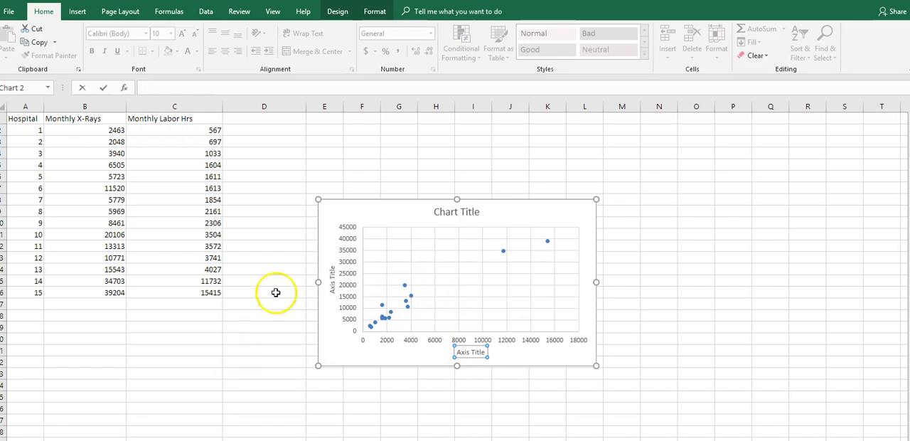
{"action": "left_click", "coordinate": [486, 352]}
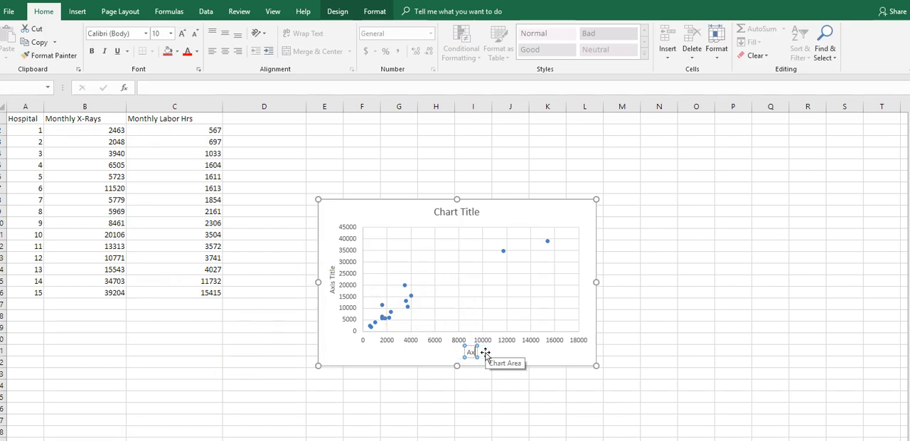
{"action": "type", "text": "Labor Hours"}
{"action": "key", "text": "Return"}
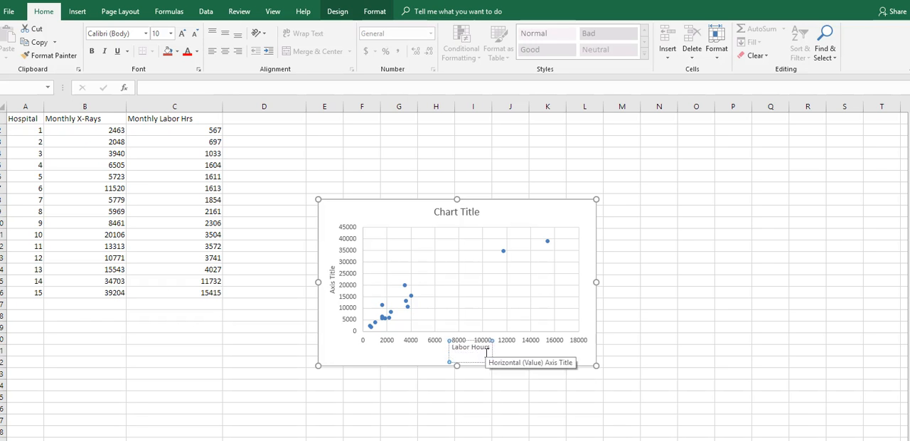
Step: Replace the vertical axis title text with "X-Rays"
{"action": "left_click", "coordinate": [331, 270]}
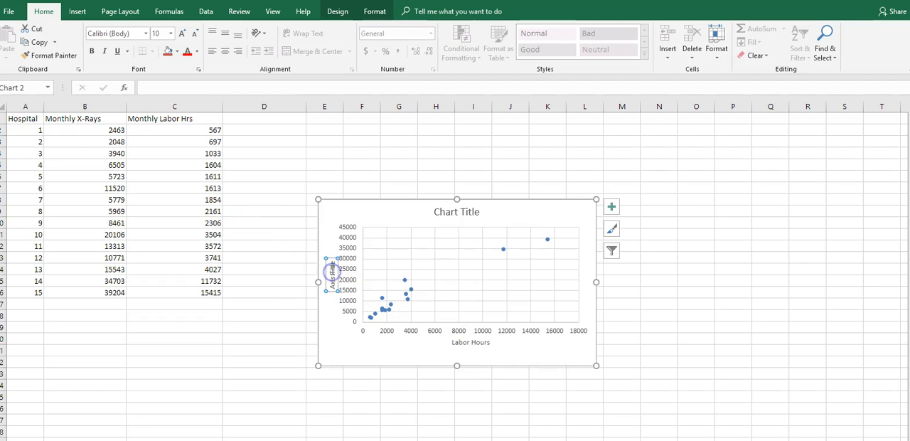
{"action": "left_click", "coordinate": [333, 282]}
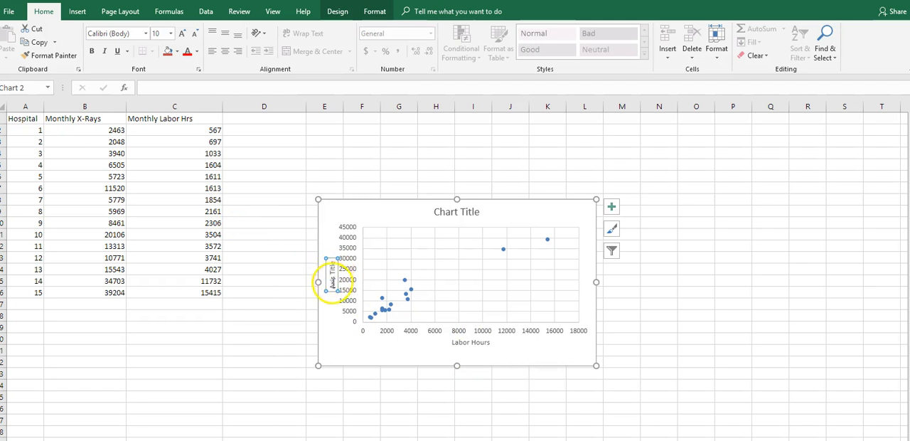
{"action": "left_click", "coordinate": [333, 284]}
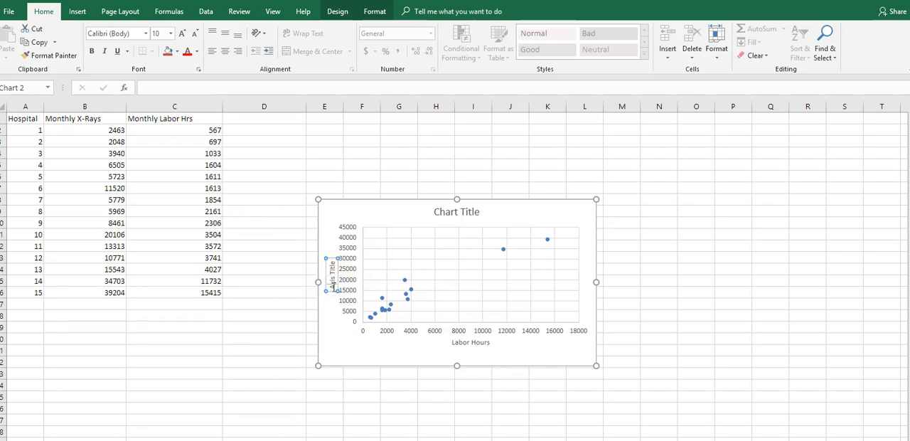
{"action": "left_click", "coordinate": [332, 263]}
{"action": "left_click_drag", "start_coordinate": [333, 281], "coordinate": [332, 283]}
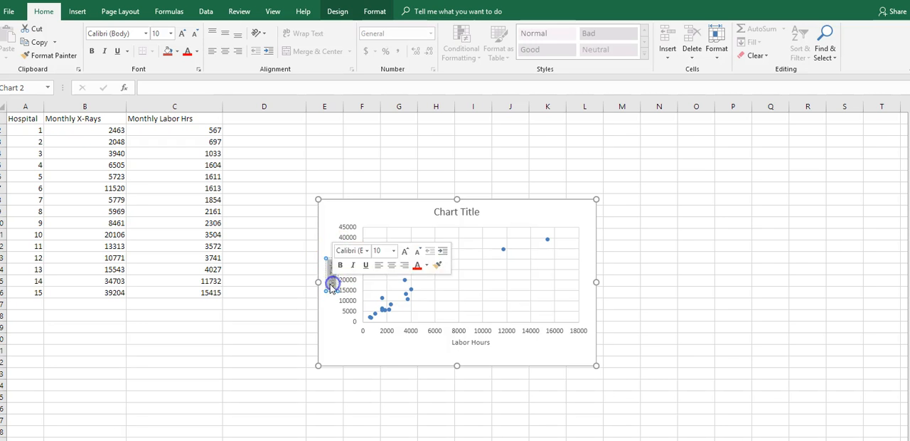
{"action": "key", "text": "Delete"}
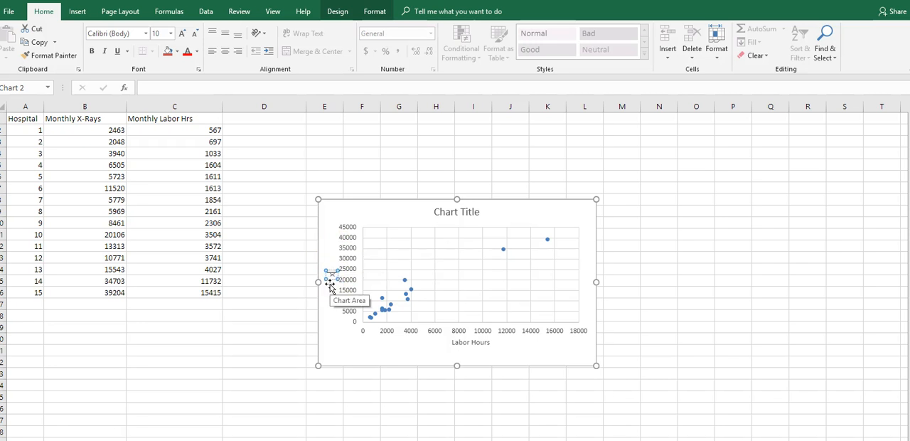
{"action": "type", "text": "X-Rays"}
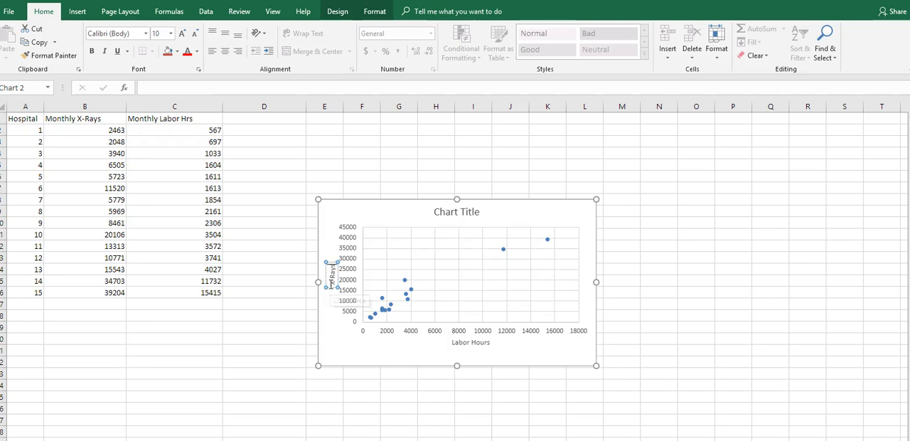
{"action": "left_click", "coordinate": [368, 165]}
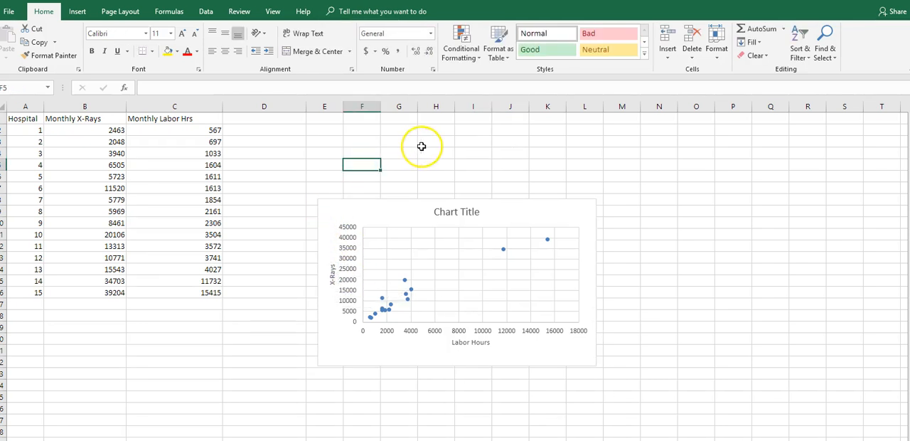